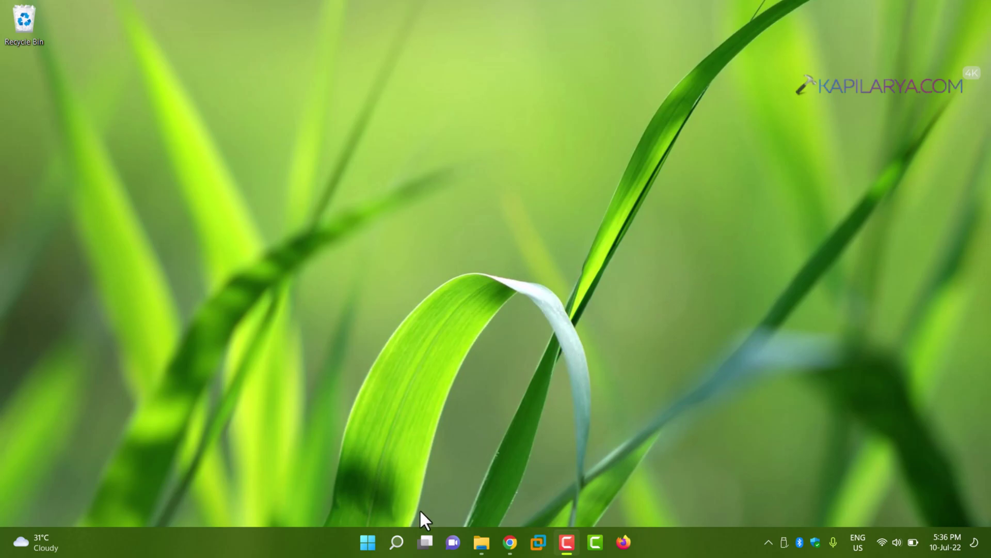
# Step: Search for 'turn Windows features on or off' and open the Windows Features dialog
pyautogui.click(394, 540)
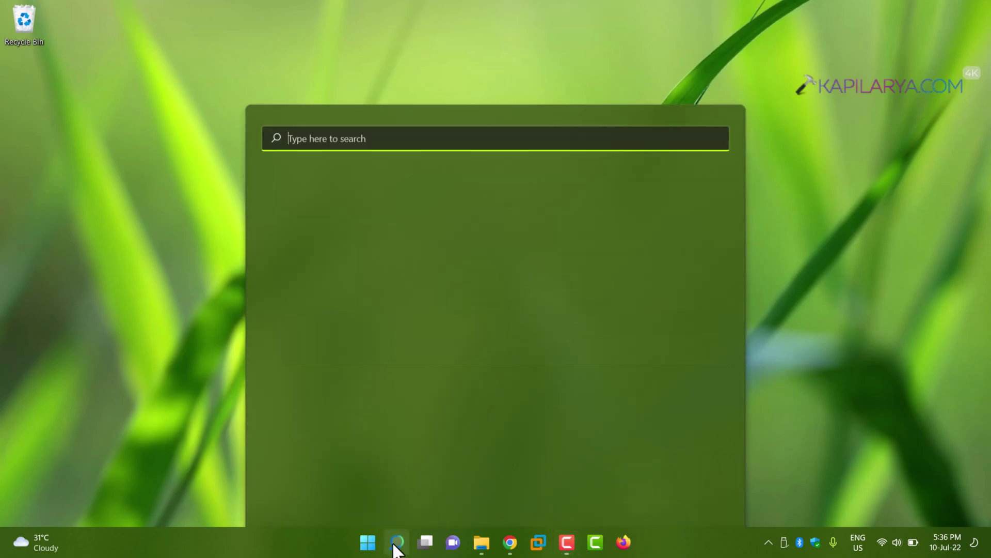
pyautogui.write('turn Windows features on or off')
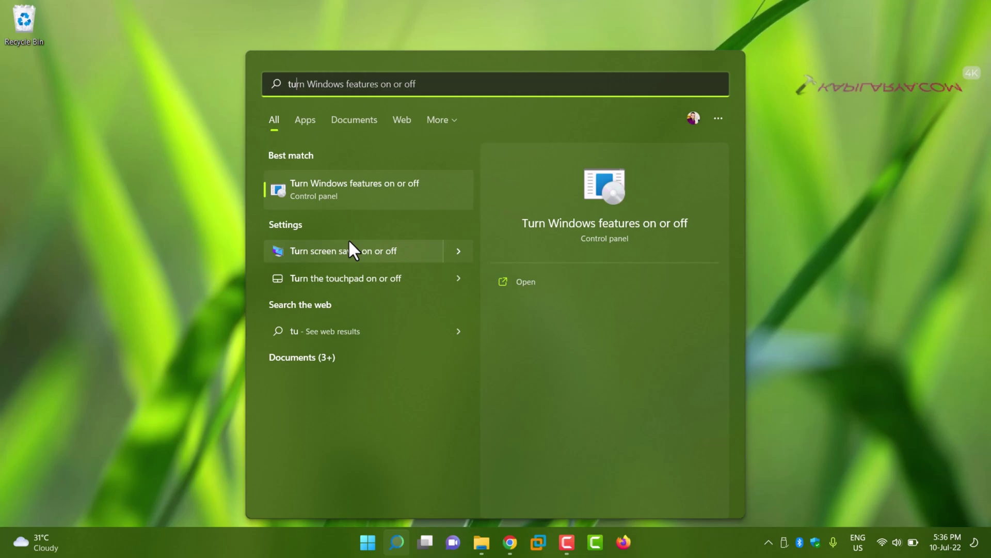
pyautogui.write('rn')
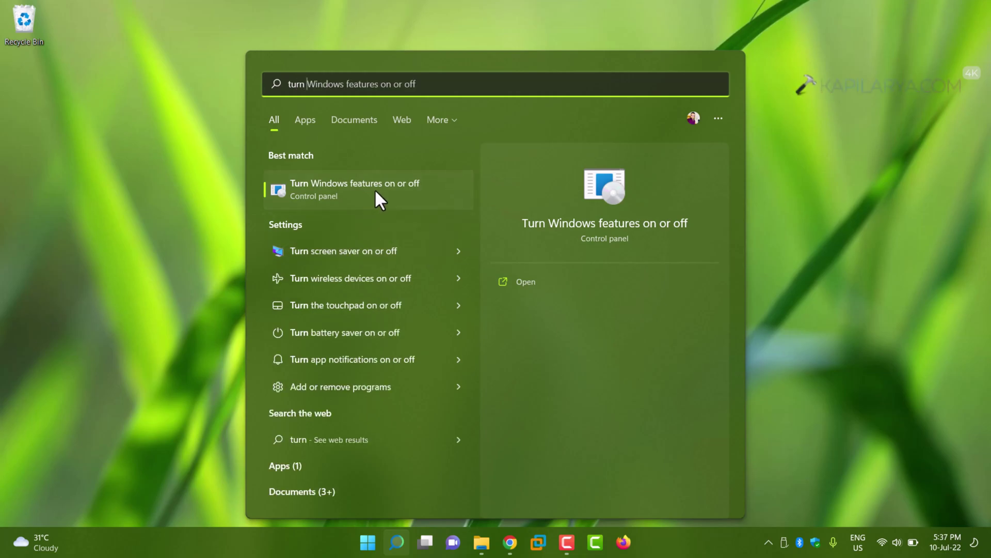
pyautogui.click(519, 283)
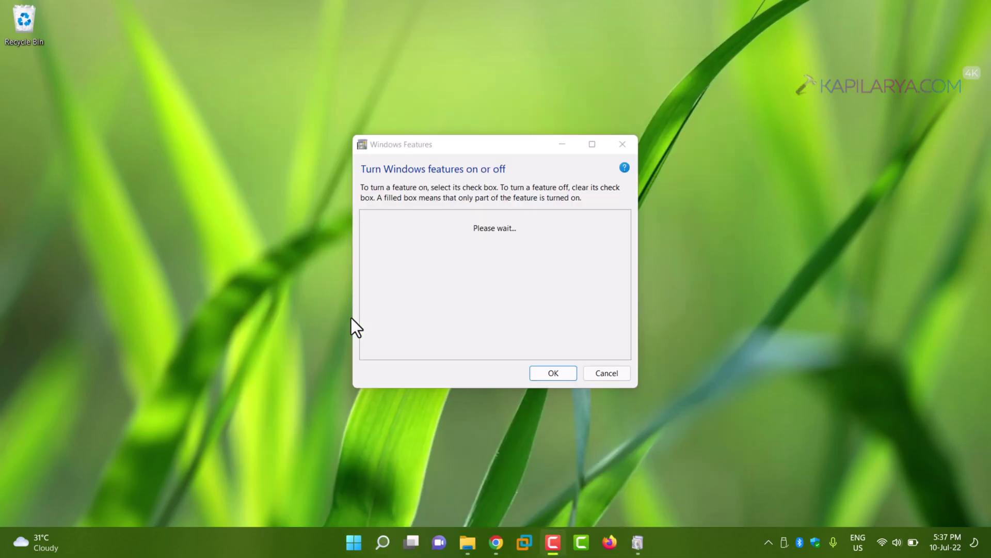
pyautogui.click(423, 163)
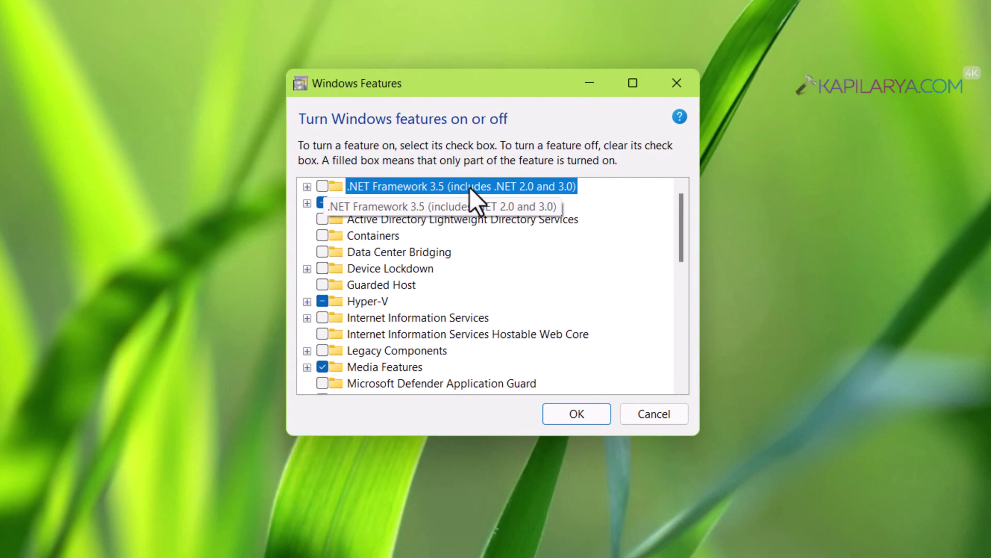
# Step: Tick .NET Framework 3.5 (includes .NET 2.0 and 3.0), expand its node, and apply
pyautogui.click(321, 187)
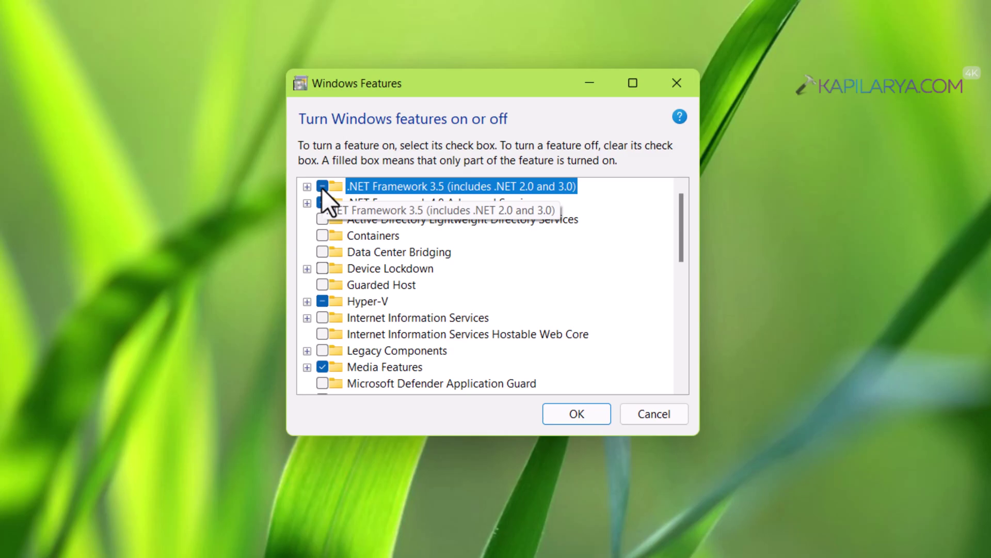
pyautogui.click(307, 187)
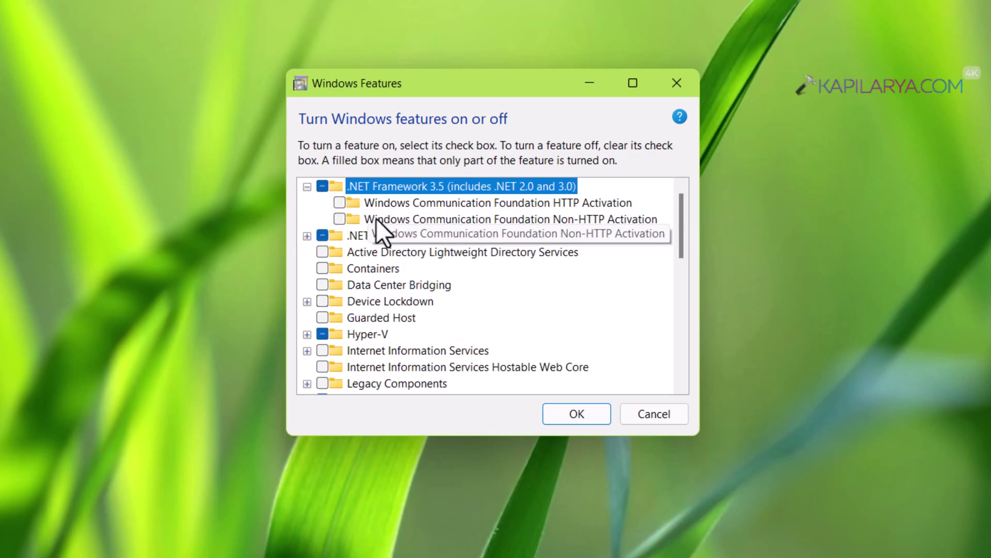
pyautogui.click(557, 421)
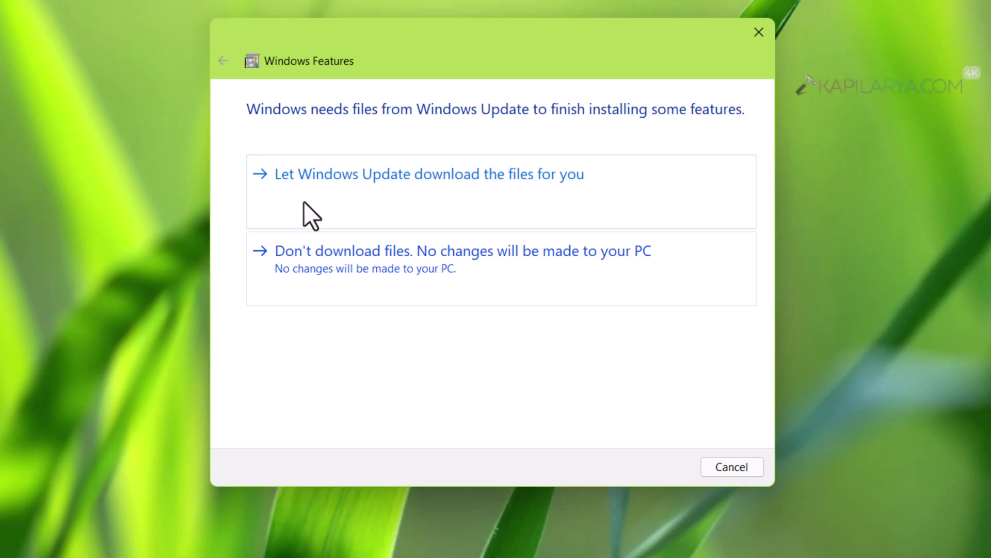
# Step: Let Windows Update download the files needed for .NET Framework 3.5
pyautogui.click(425, 190)
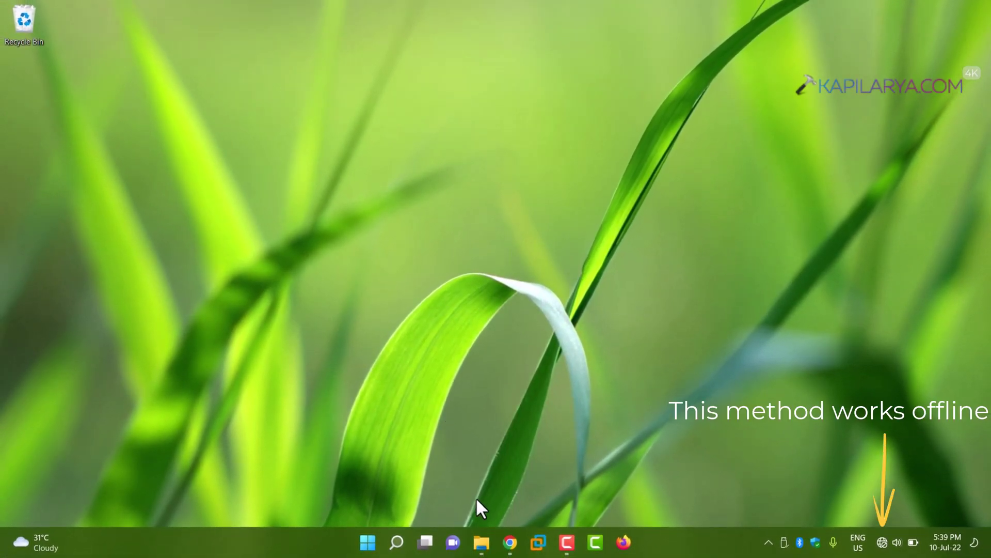
# Step: Mount Win11_English_x64v1.iso from EXT-DR-KA (F:)\ISOs as DVD Drive (H:)
pyautogui.click(481, 541)
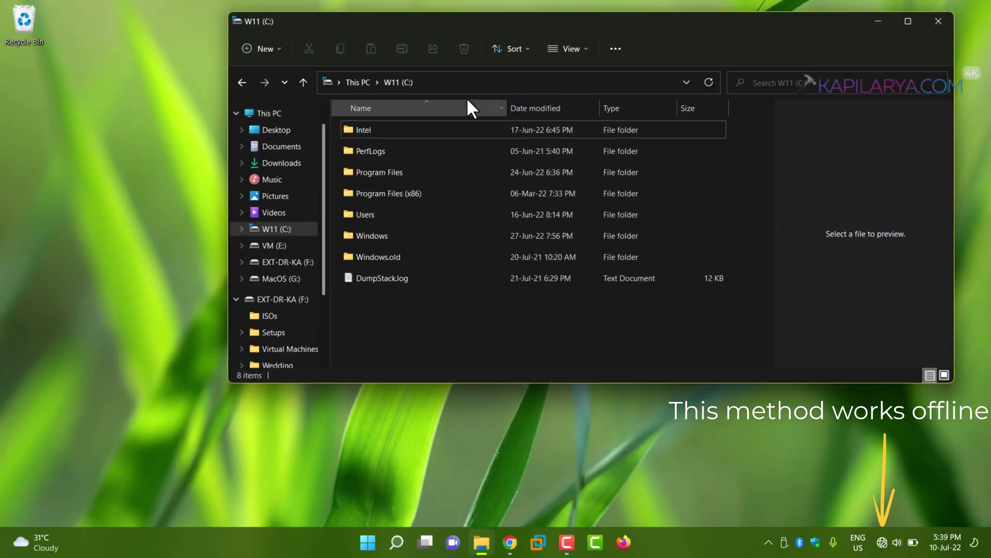
pyautogui.moveTo(473, 29); pyautogui.dragTo(426, 123)
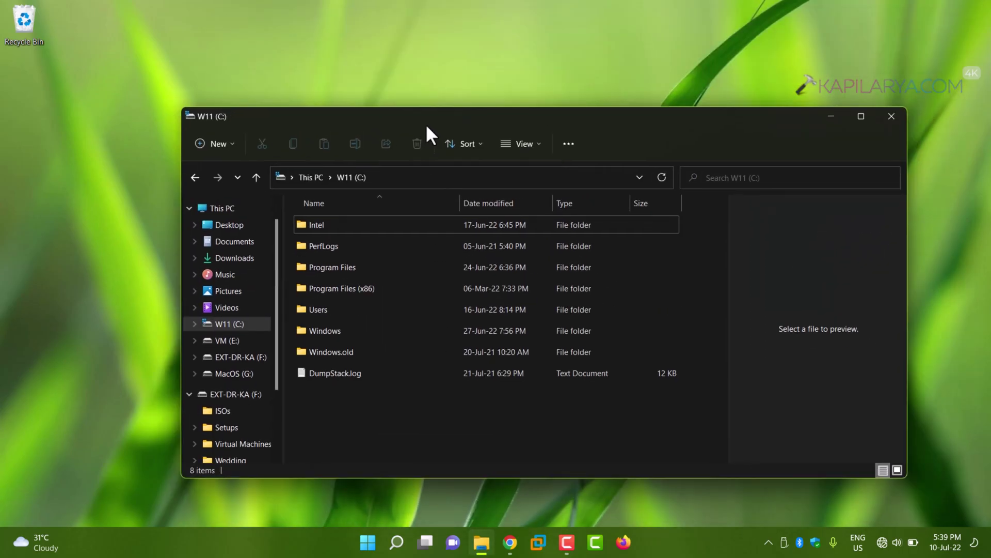
pyautogui.click(188, 184)
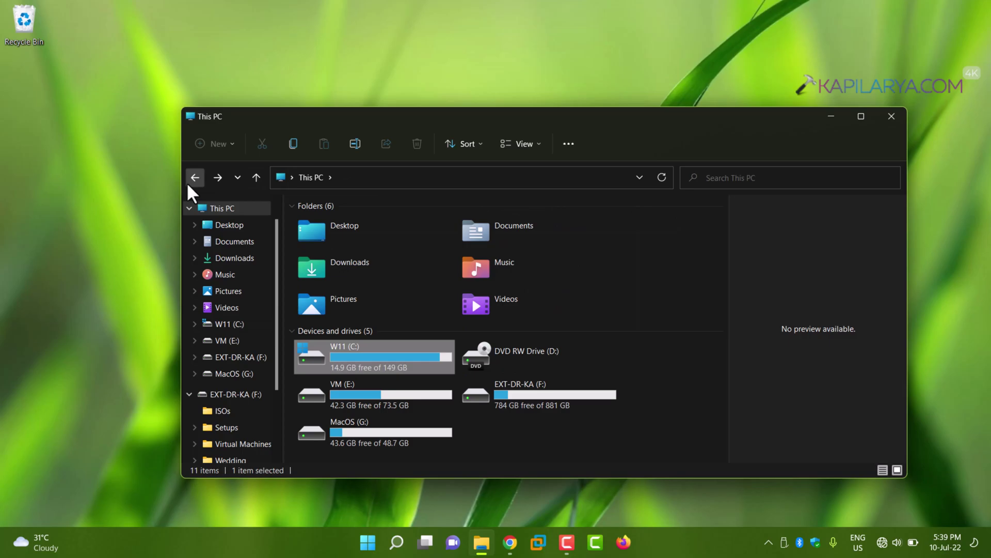
pyautogui.click(187, 184)
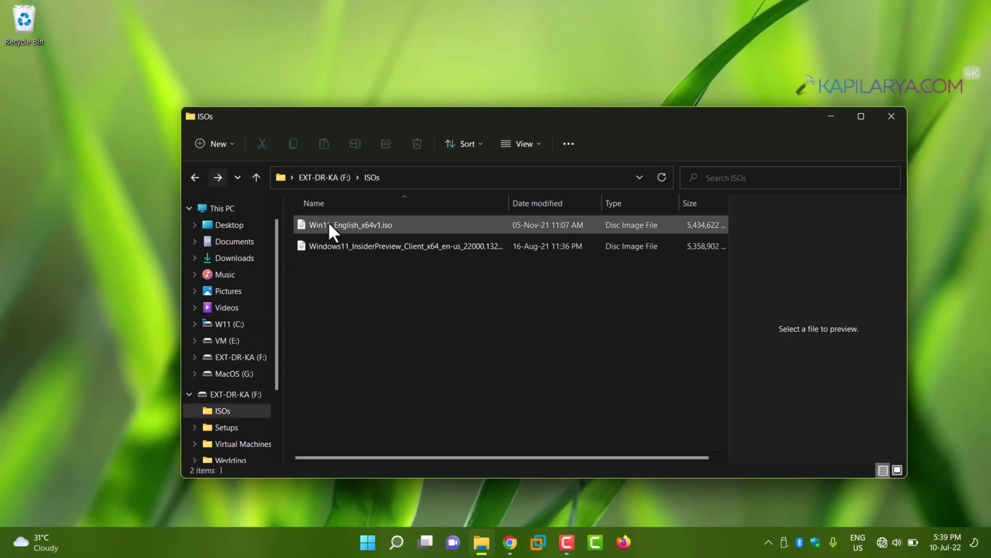
pyautogui.click(356, 225)
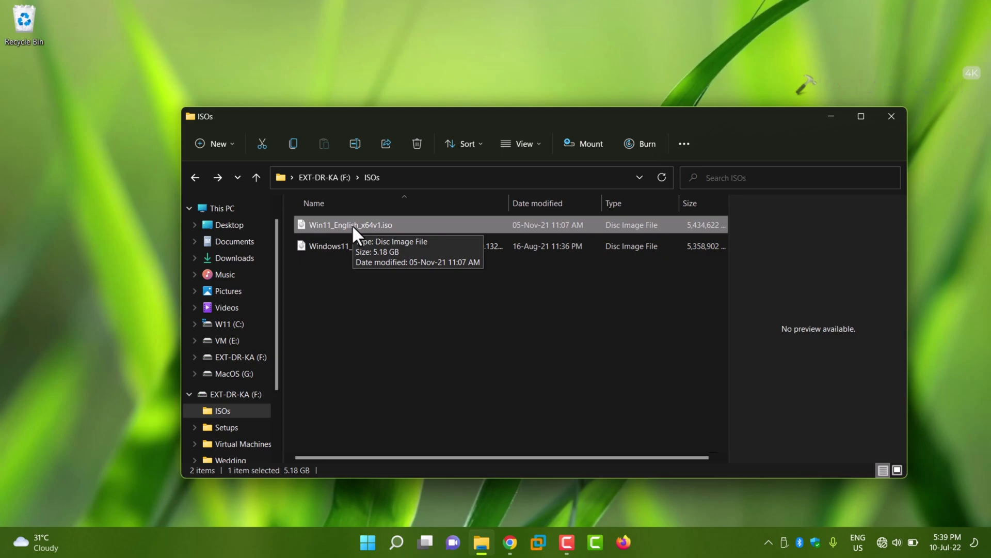
pyautogui.rightClick(401, 227)
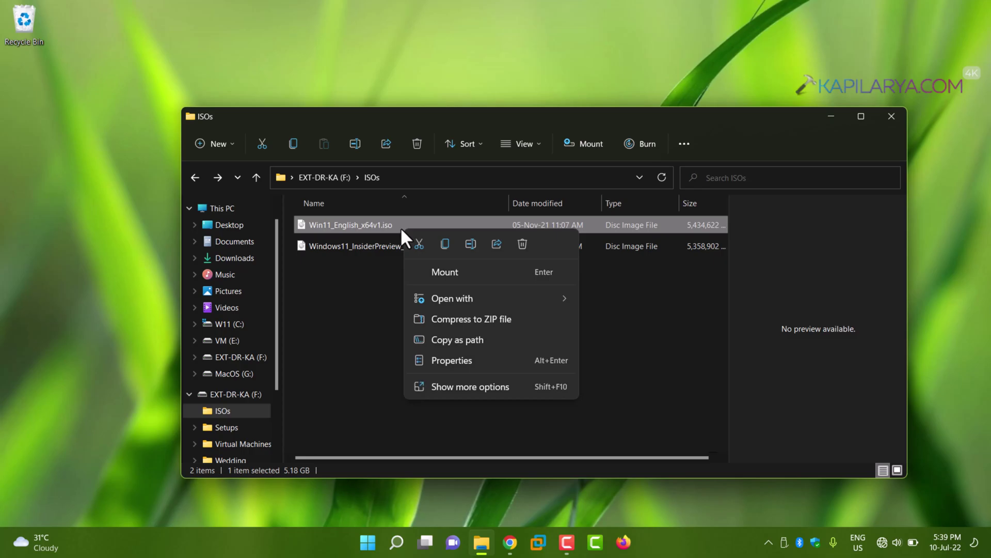
pyautogui.click(429, 273)
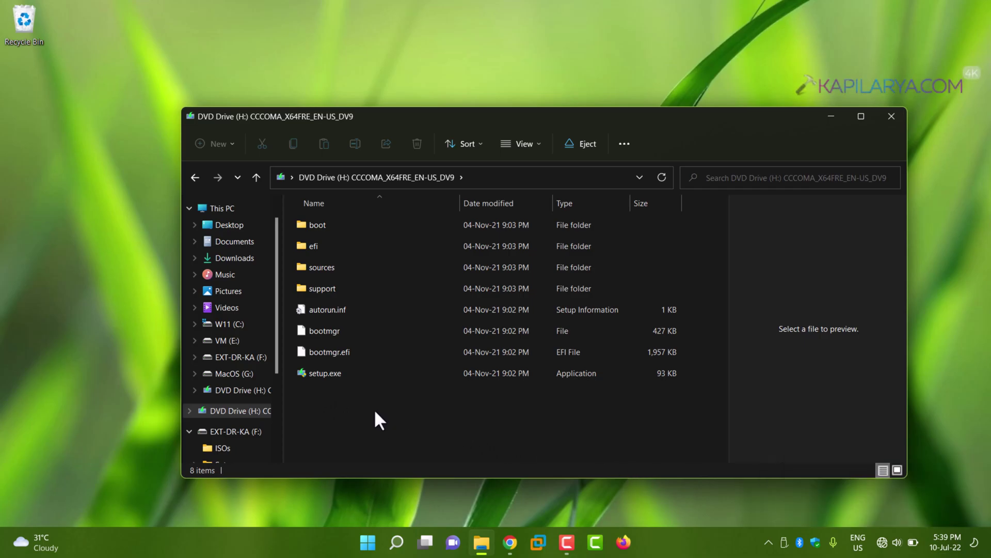
# Step: Create a new folder named Temp at the root of the W11 (C:) drive
pyautogui.click(246, 323)
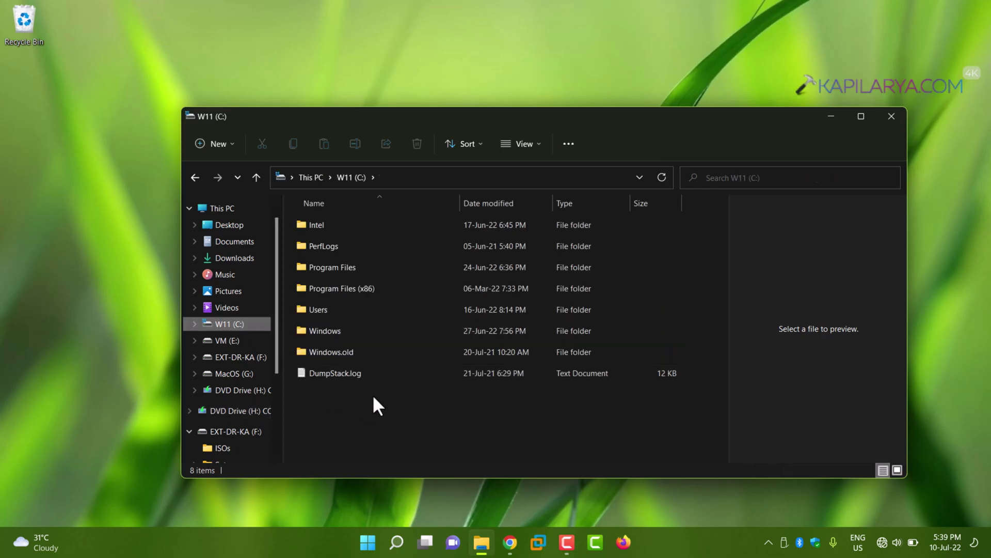
pyautogui.click(229, 143)
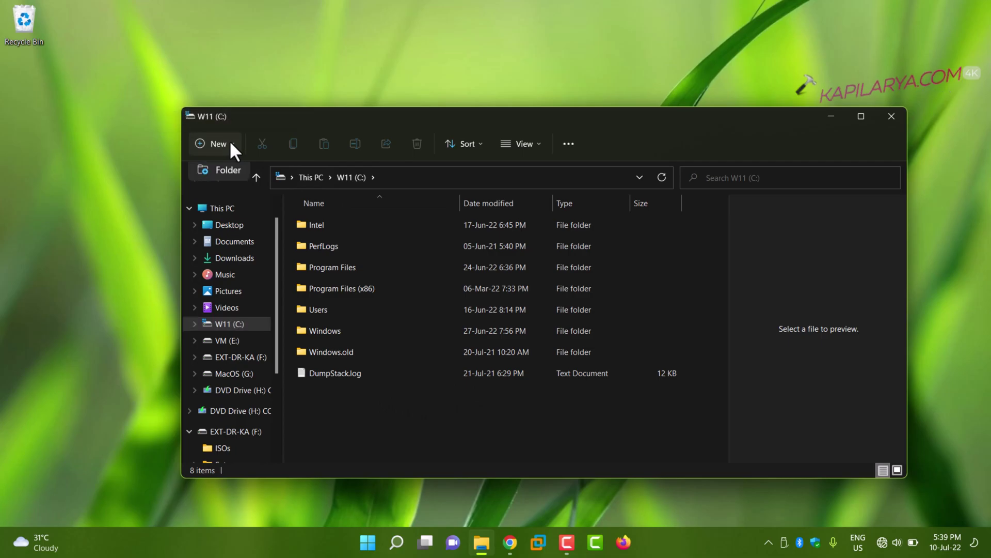
pyautogui.click(224, 173)
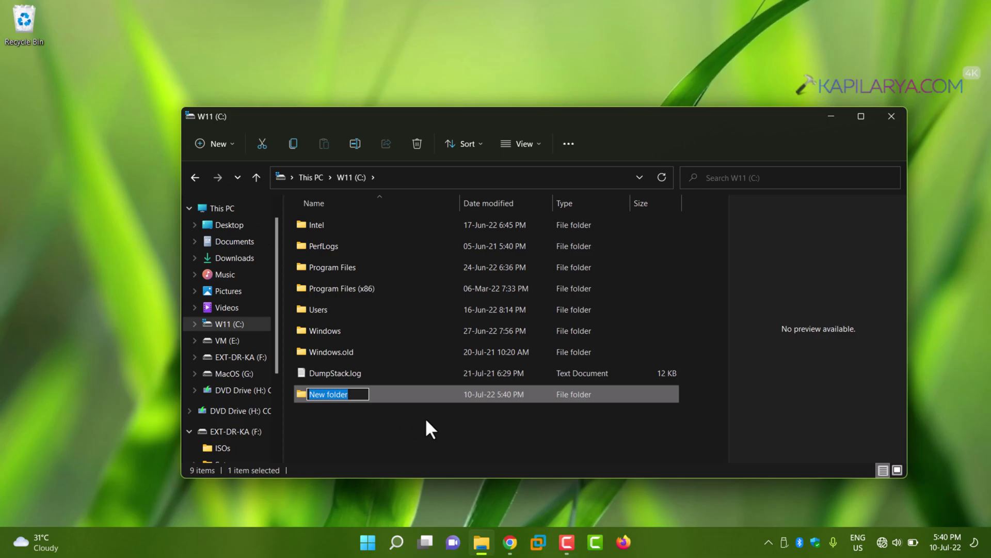
pyautogui.write('T')
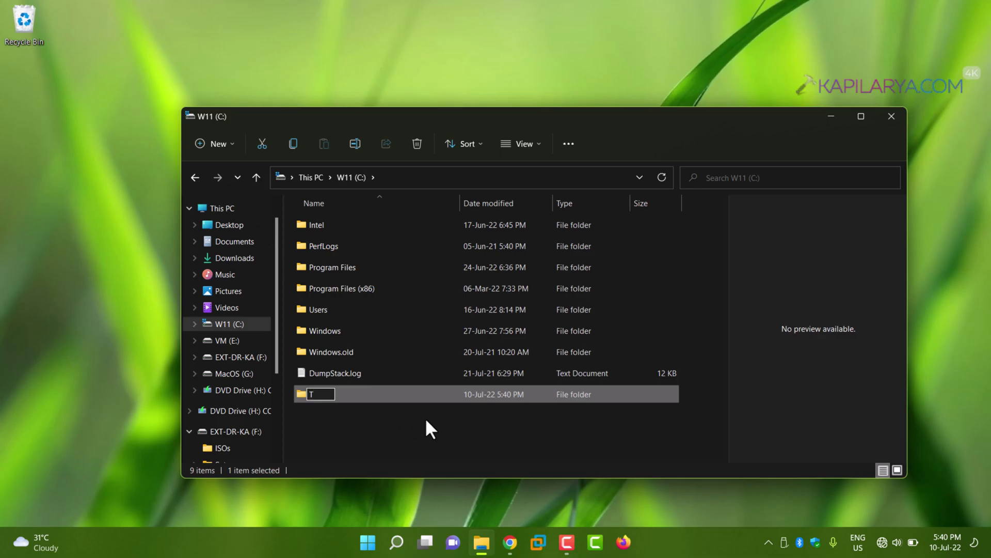
pyautogui.write('emp')
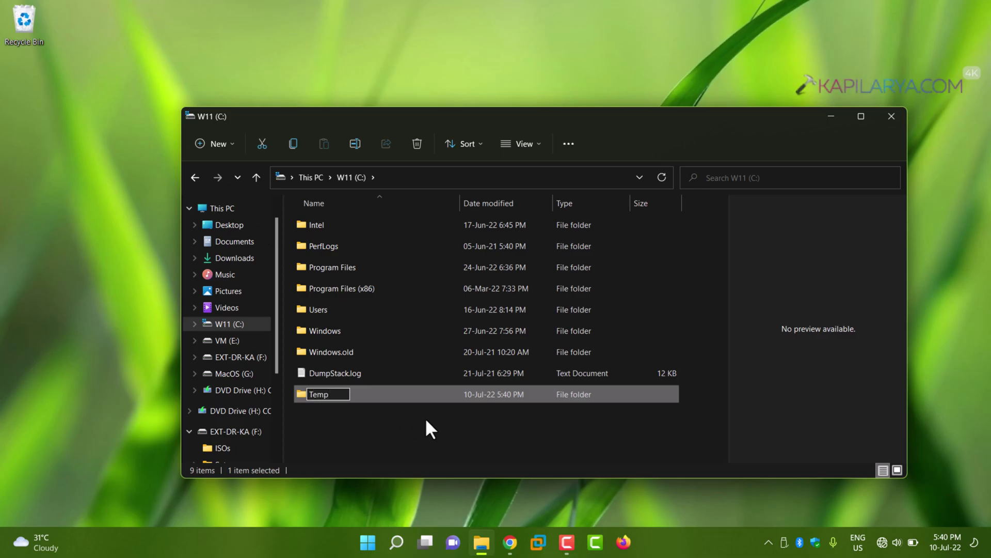
pyautogui.press('Return')
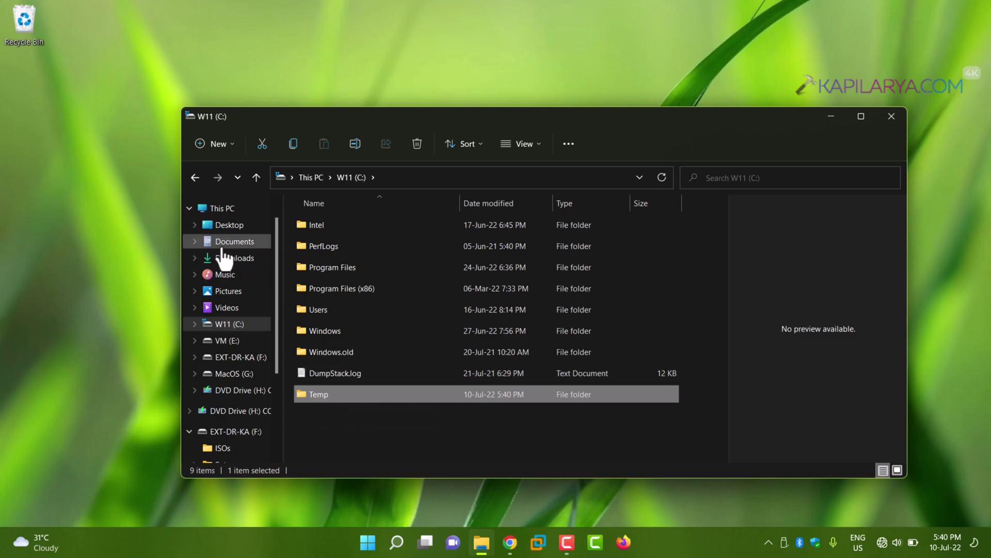
# Step: Copy the sxs folder from DVD Drive (H:)\sources
pyautogui.click(195, 177)
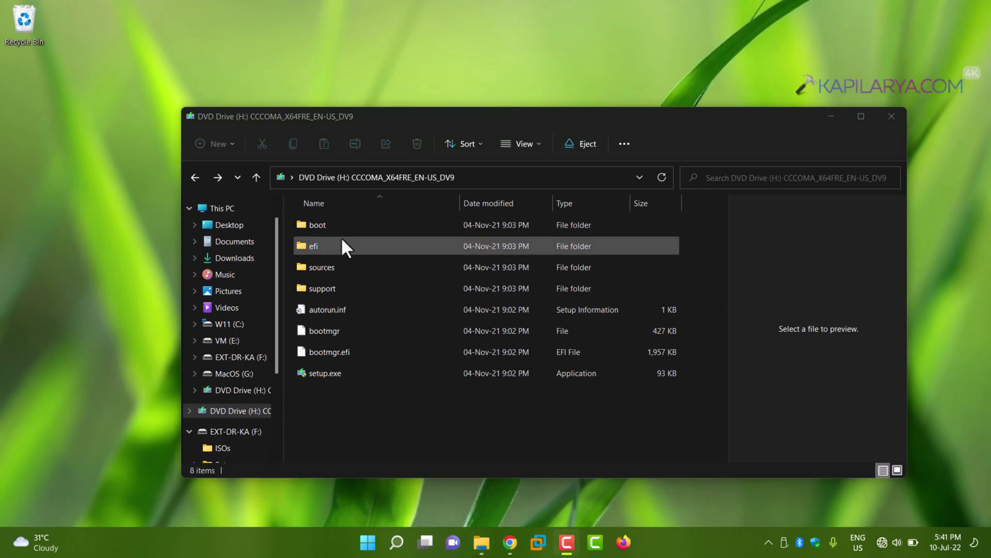
pyautogui.click(352, 267)
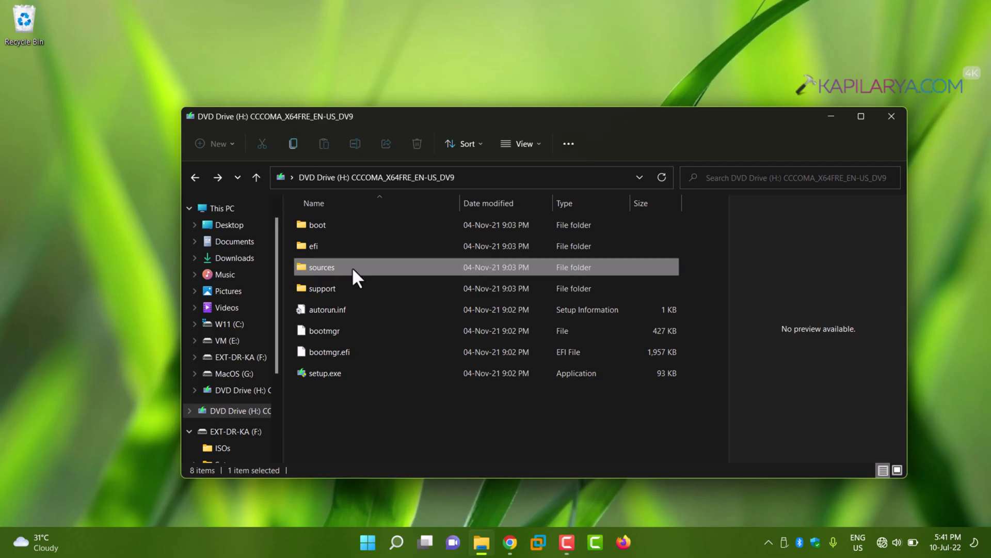
pyautogui.doubleClick(352, 267)
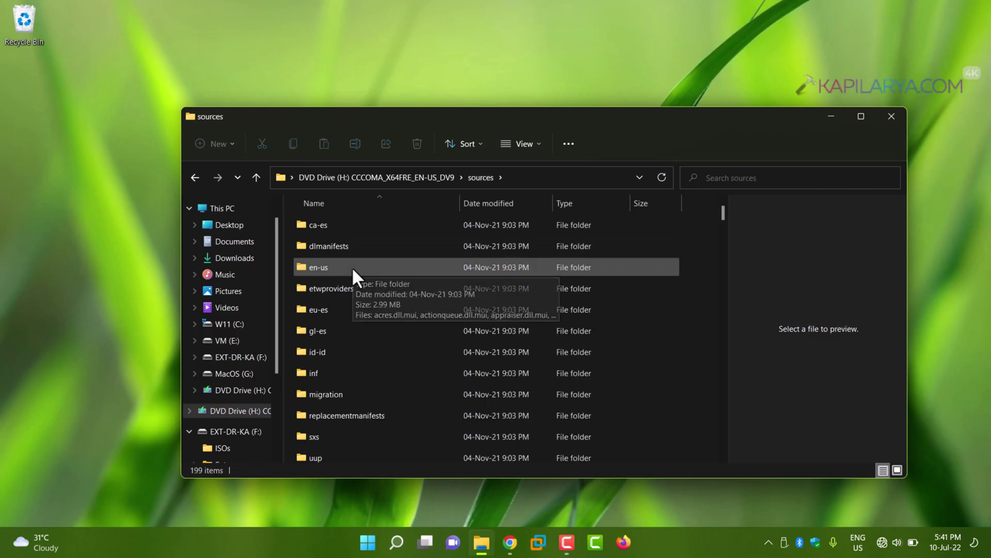
pyautogui.rightClick(355, 439)
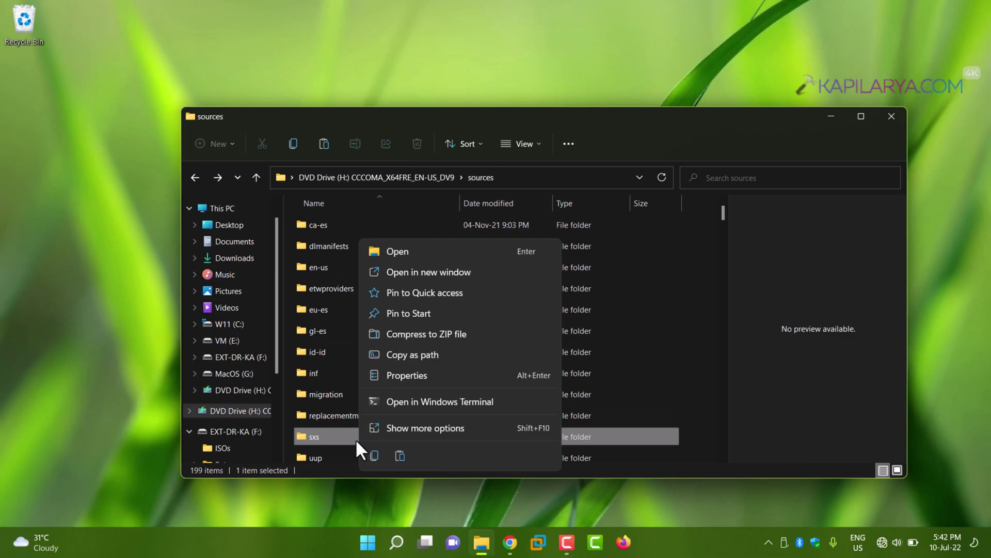
pyautogui.click(376, 425)
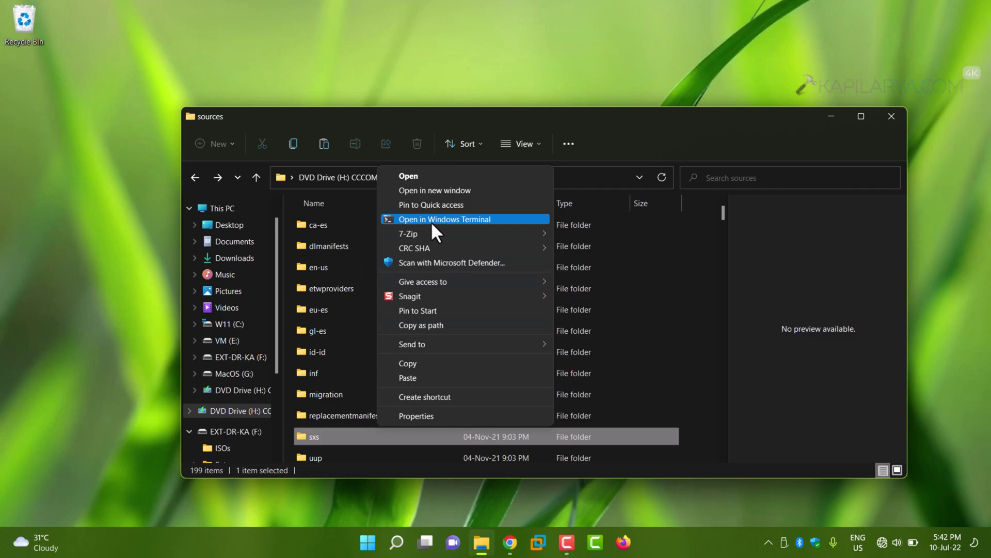
pyautogui.click(426, 362)
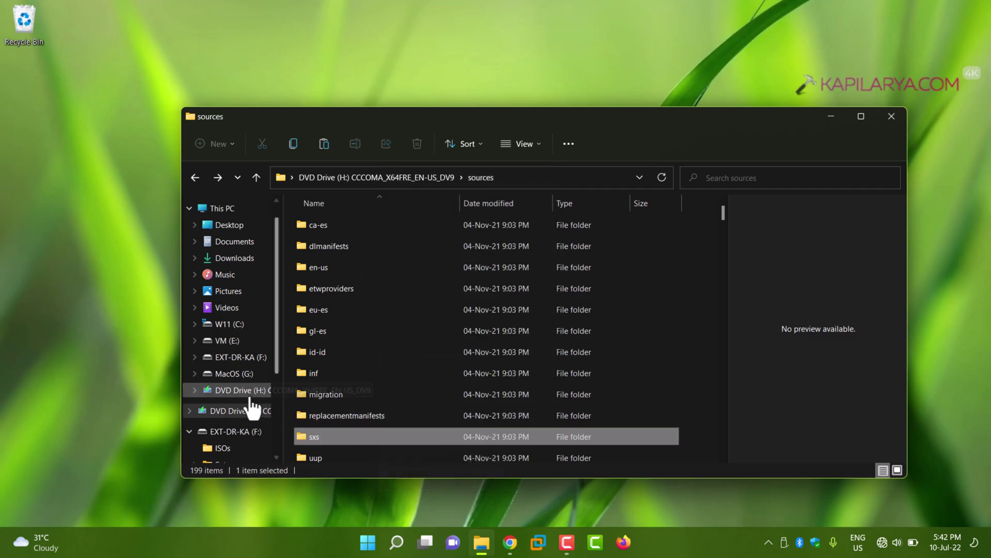
# Step: Paste sxs into C:\Temp and minimize File Explorer
pyautogui.click(232, 325)
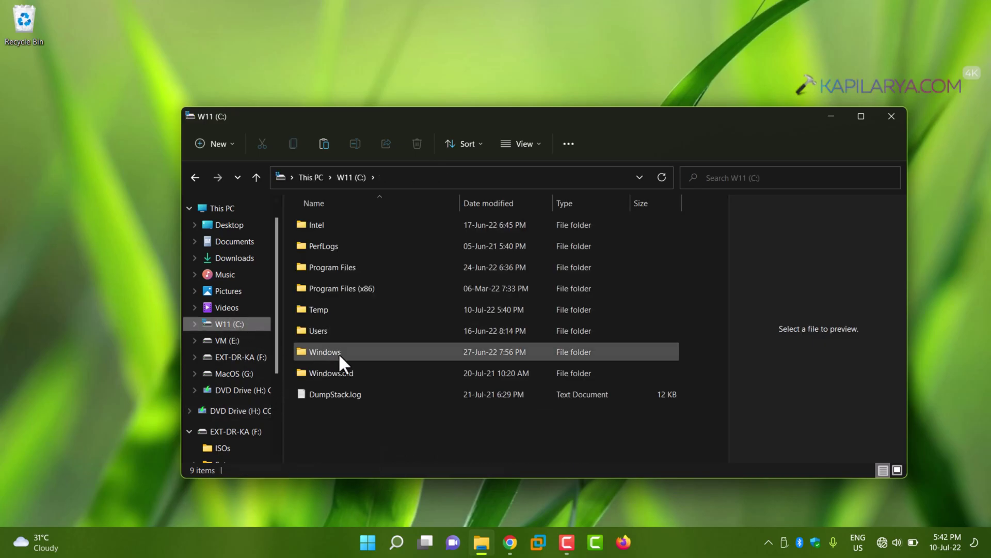
pyautogui.click(342, 309)
pyautogui.doubleClick(342, 309)
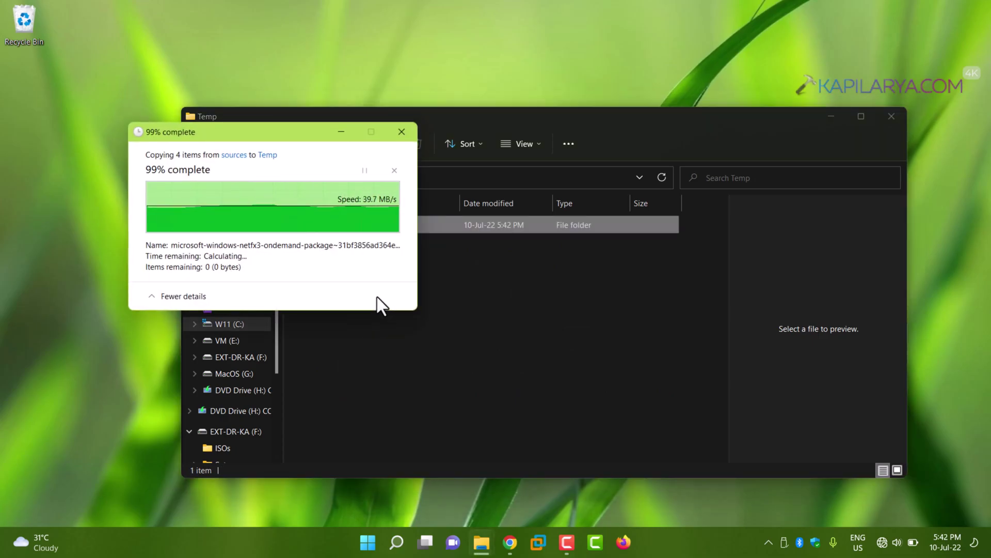
pyautogui.click(407, 274)
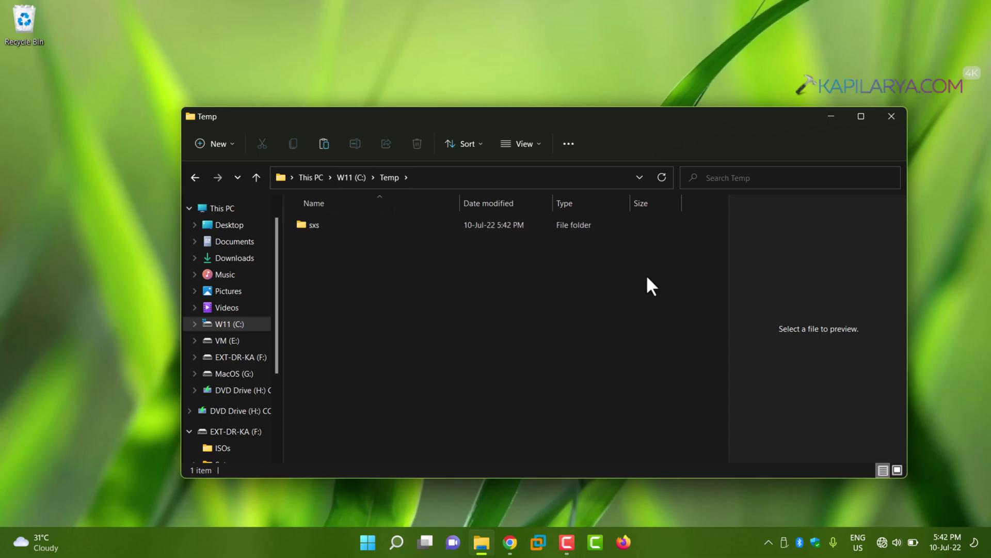
pyautogui.click(832, 115)
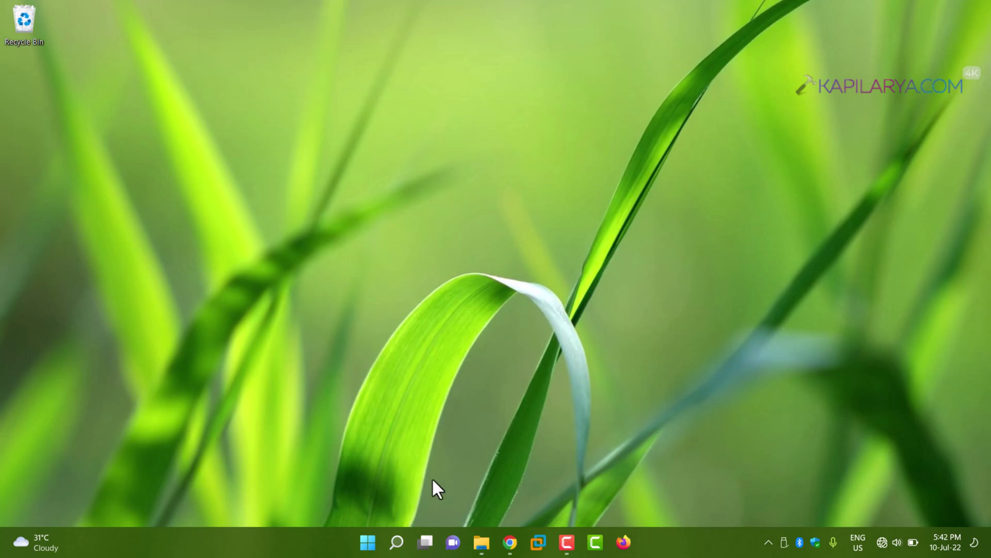
# Step: Launch Windows Terminal with administrator rights
pyautogui.rightClick(368, 542)
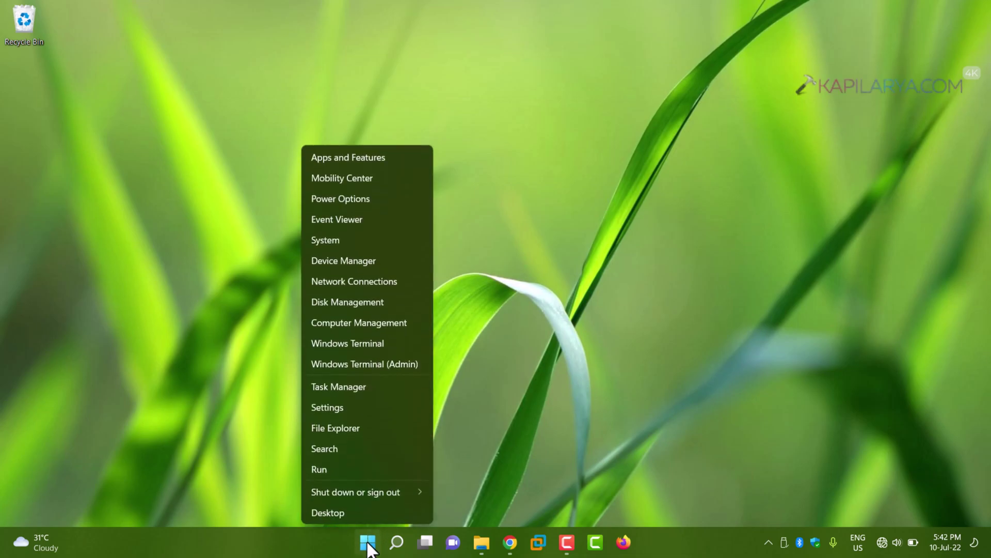
pyautogui.click(378, 365)
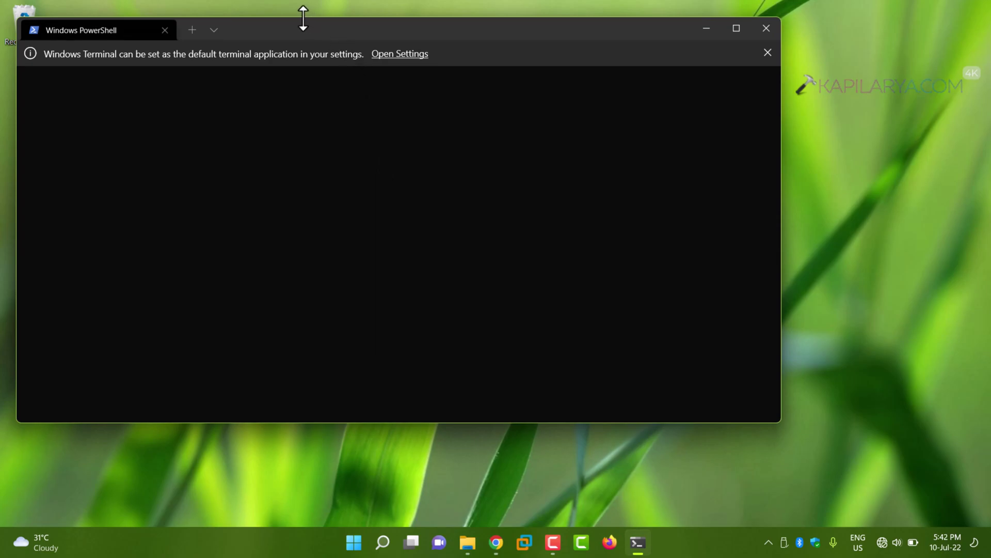
pyautogui.moveTo(303, 25); pyautogui.dragTo(379, 89)
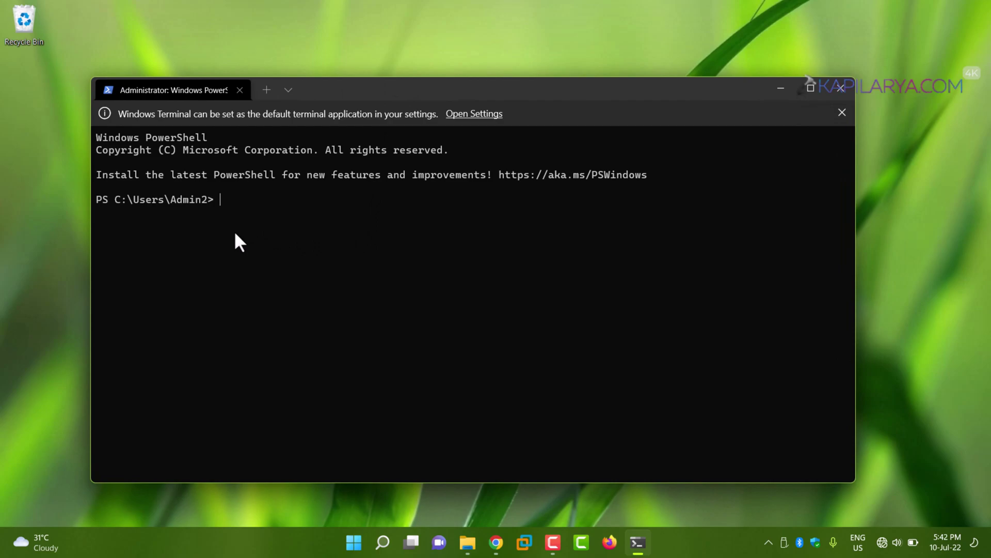
# Step: Run dism.exe /online /enable-feature /featurename:NetFX3 /All /Source:C:\Temp\sxs /LimitAccess to successful completion
pyautogui.rightClick(222, 203)
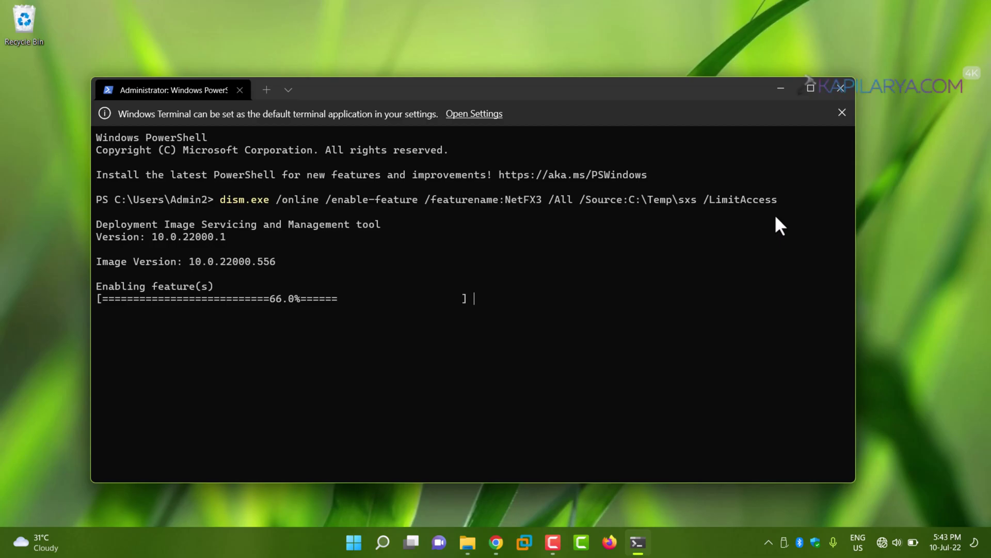
pyautogui.click(881, 350)
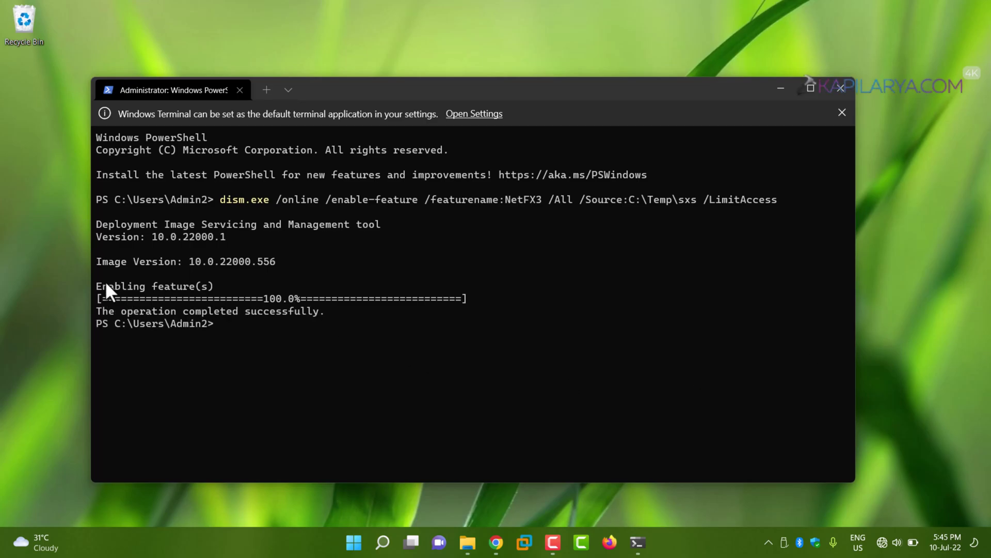
pyautogui.moveTo(96, 312); pyautogui.dragTo(232, 314)
pyautogui.moveTo(302, 312); pyautogui.dragTo(321, 312)
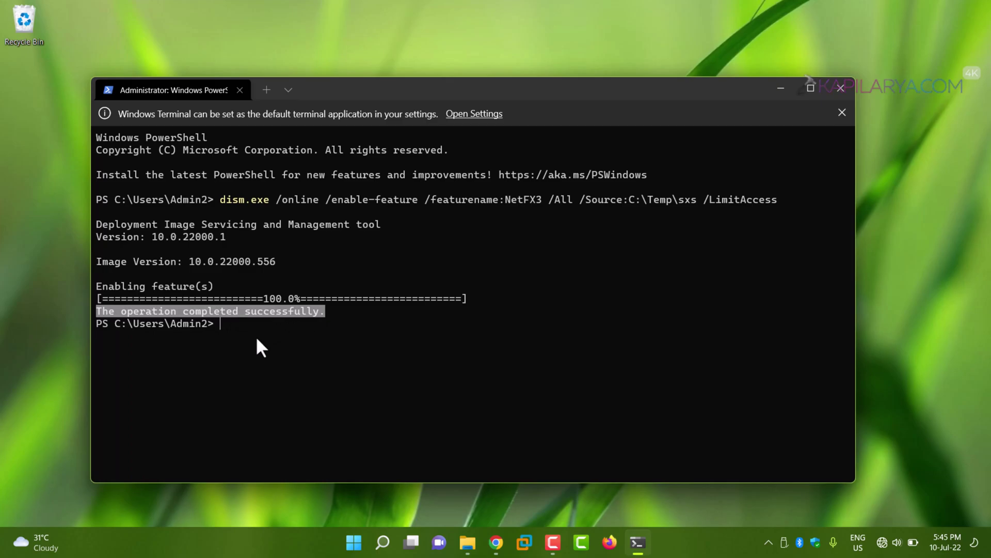
# Step: Close the terminal, reopen Windows Features via 'turn' search, and check the .NET Framework 3.5 node
pyautogui.click(841, 88)
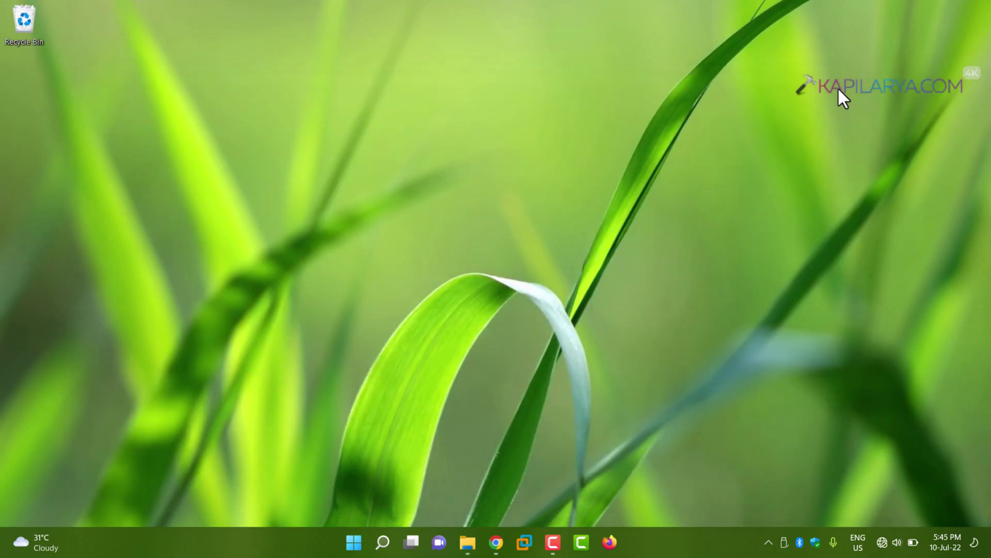
pyautogui.click(396, 542)
pyautogui.write('turn')
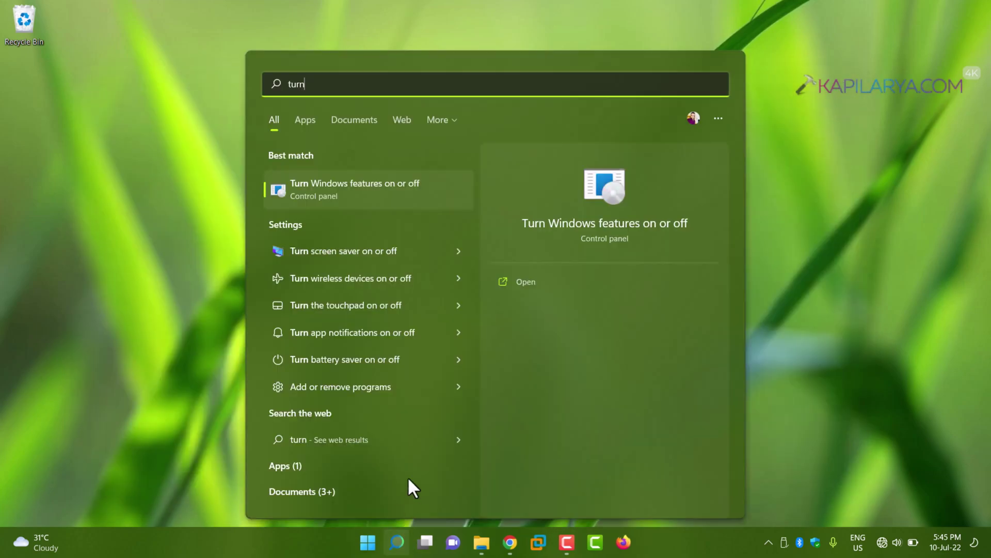
pyautogui.click(530, 285)
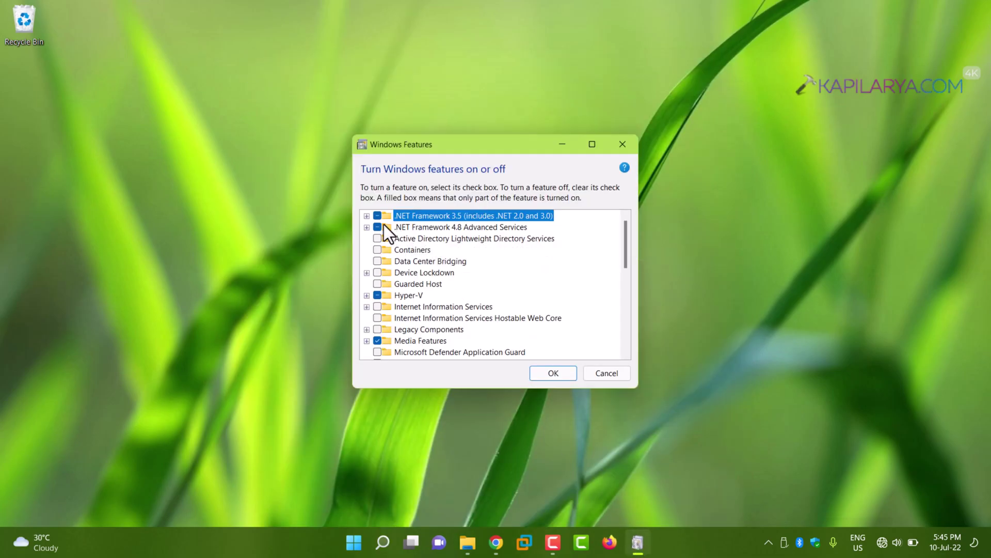
pyautogui.click(368, 217)
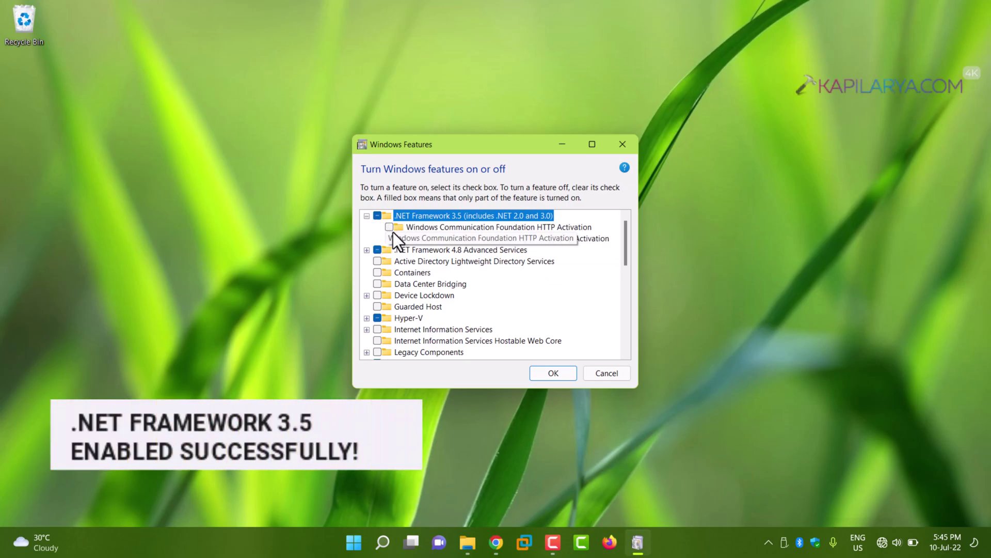
pyautogui.click(367, 217)
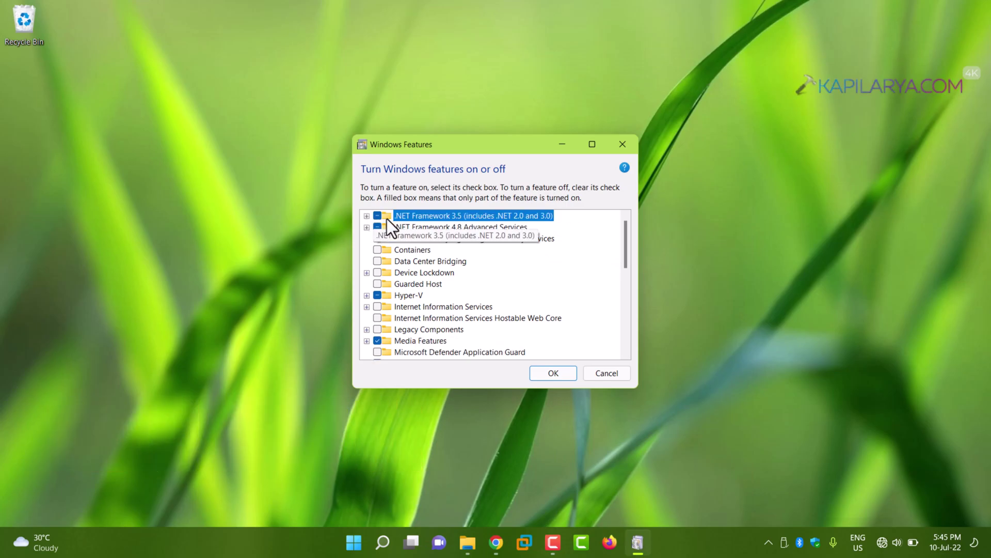